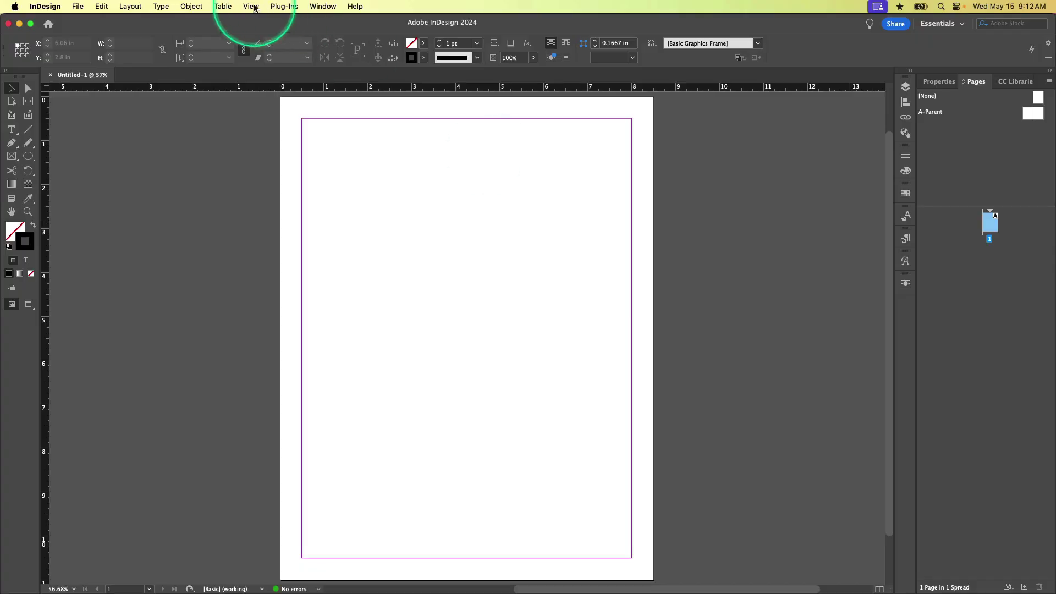
click(192, 7)
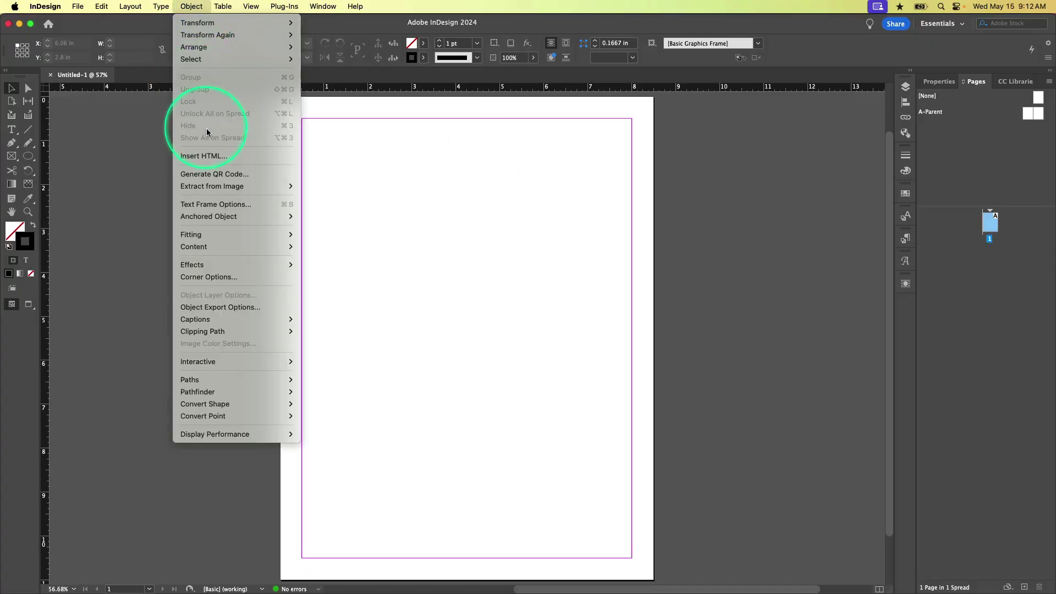
click(207, 174)
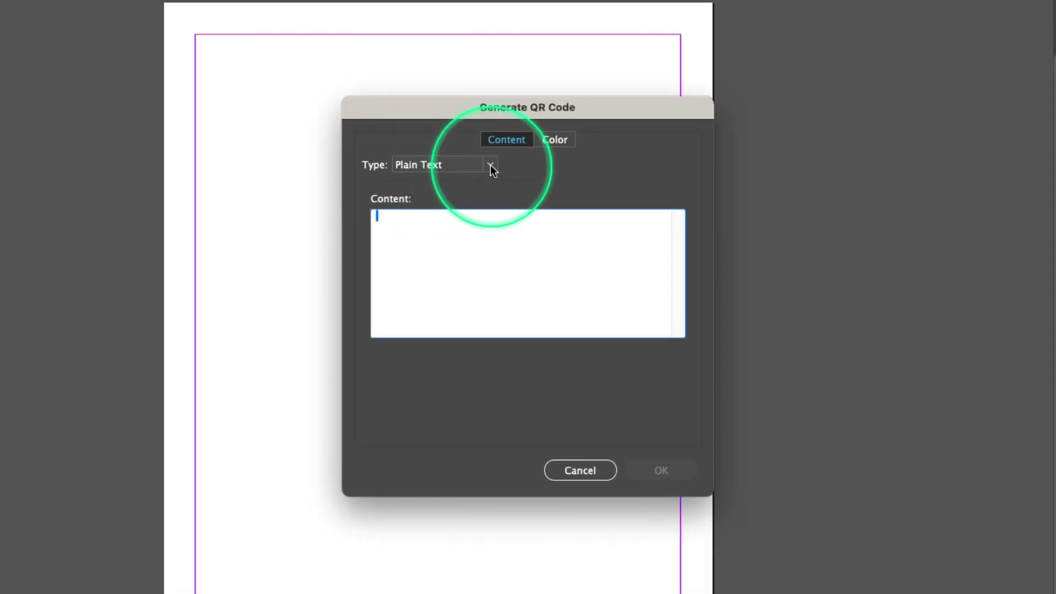
click(490, 165)
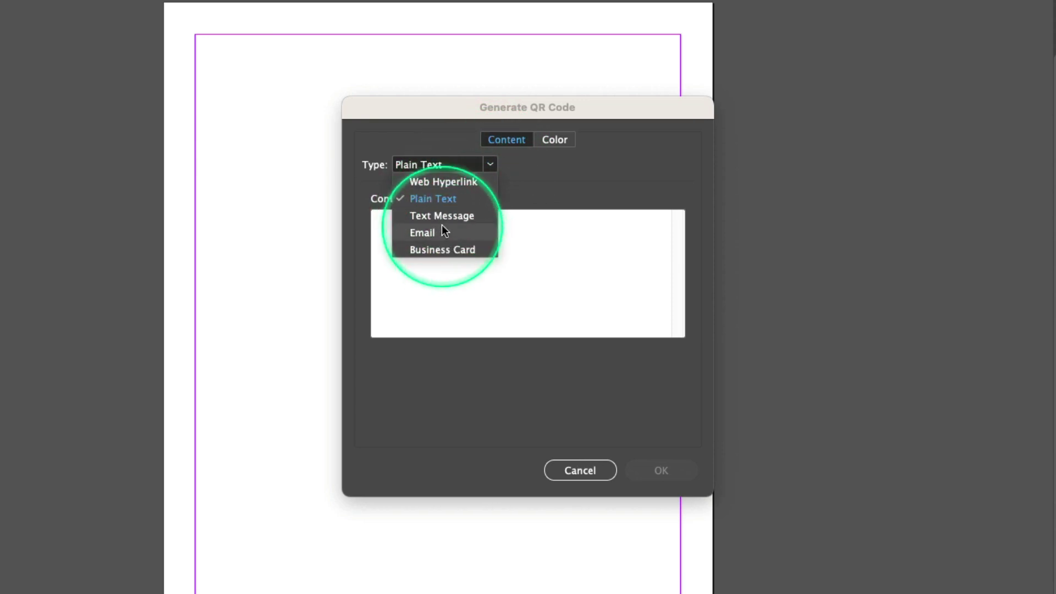
click(432, 182)
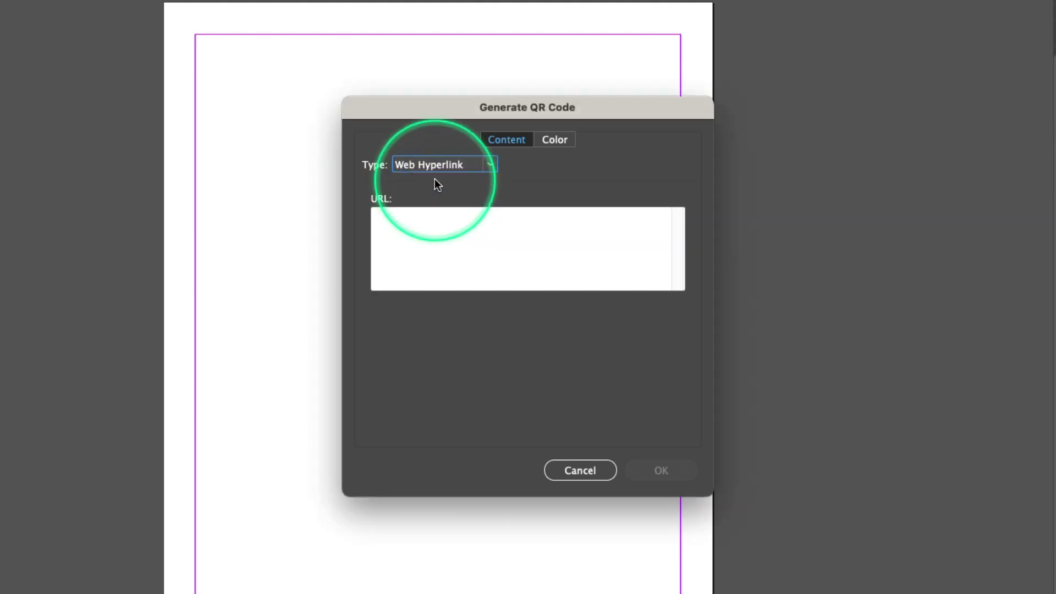
click(427, 224)
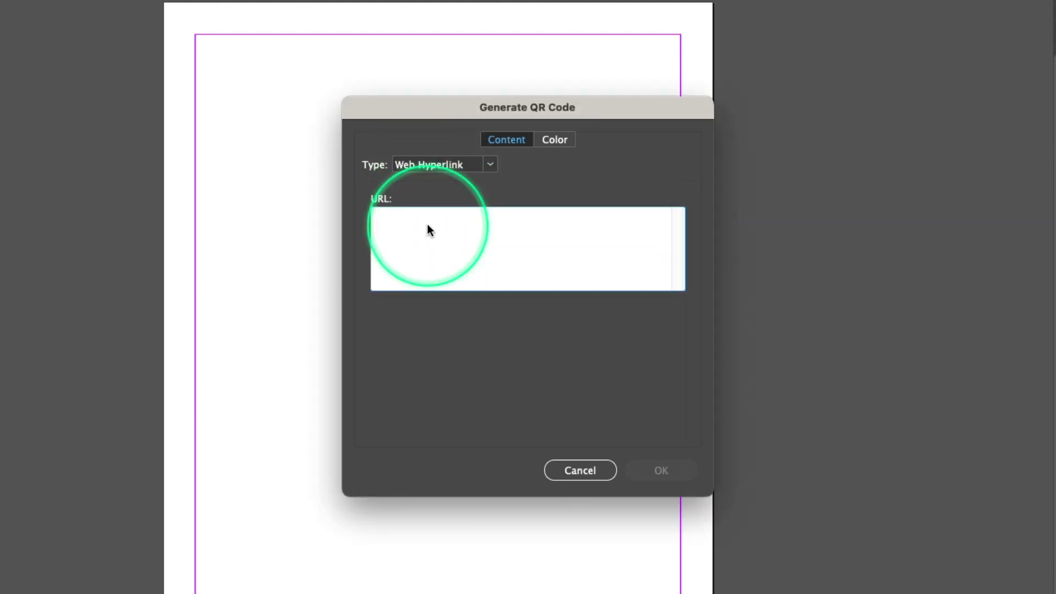
text(https://creativepro.com)
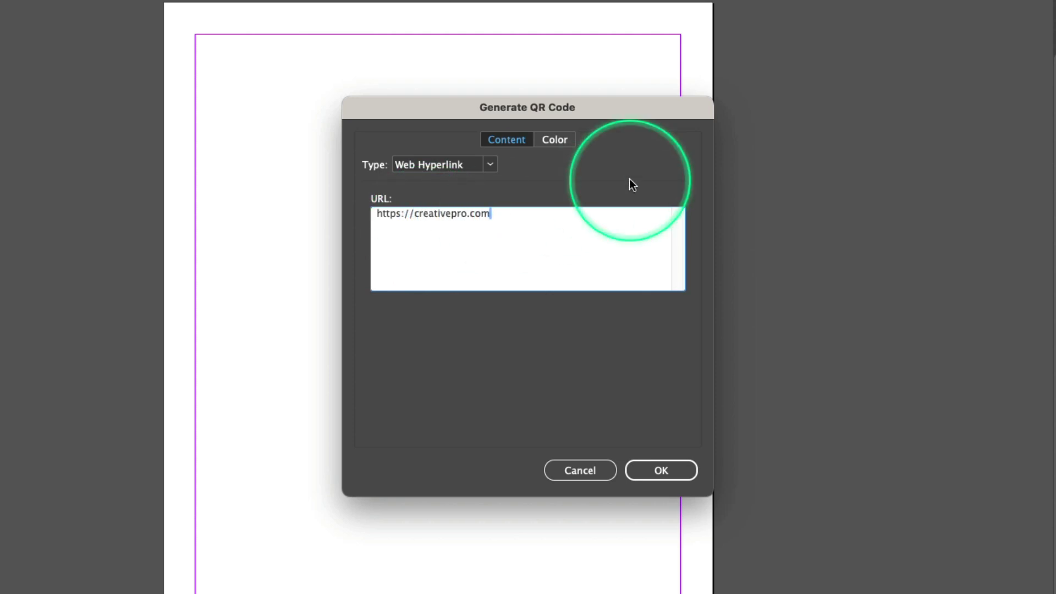
click(555, 140)
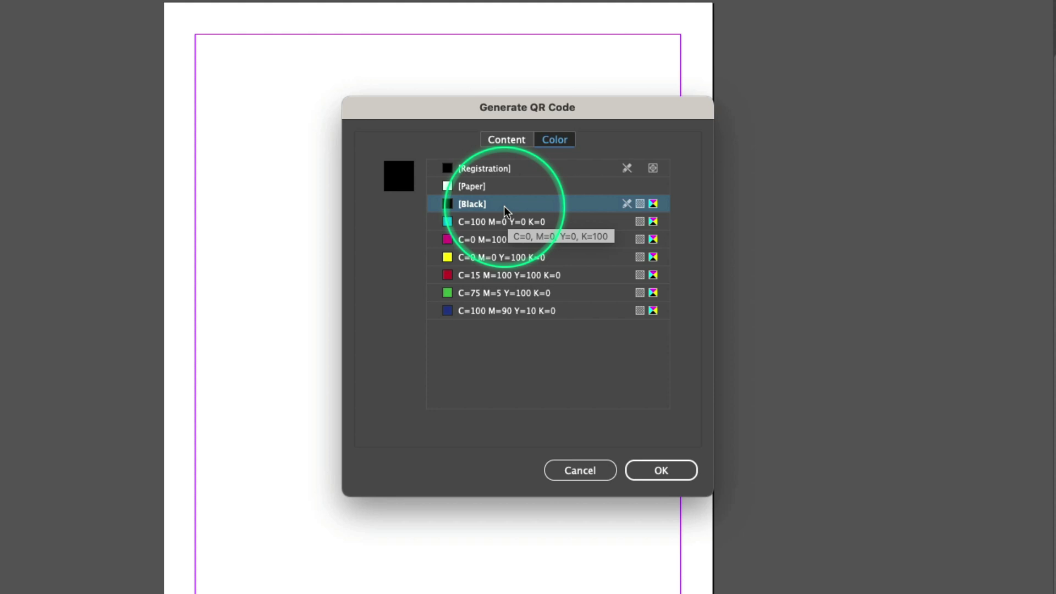
click(660, 468)
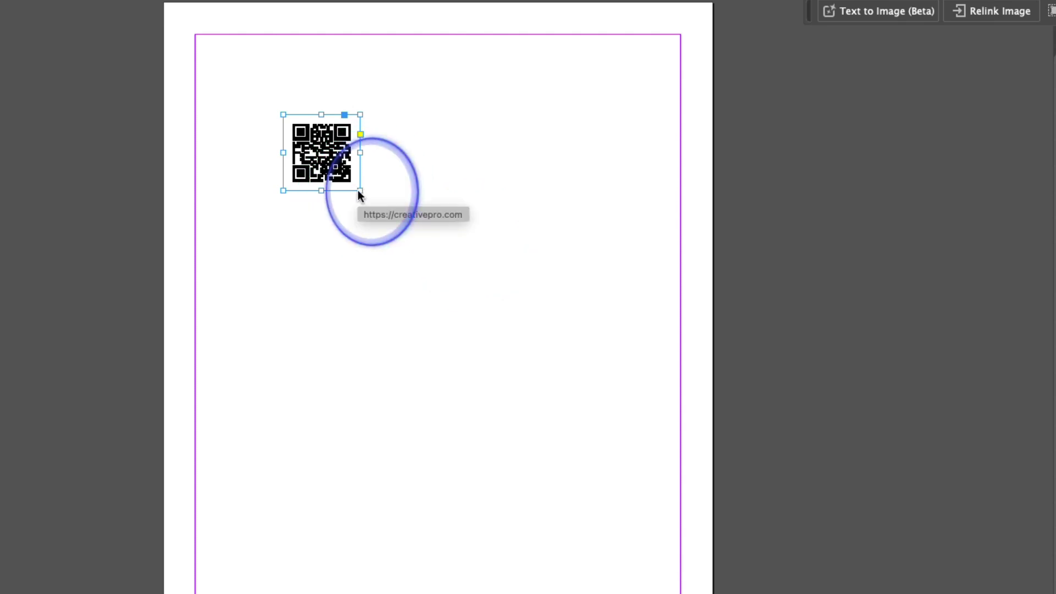
Step: Enlarge the QR code into a large square in the page's upper left
drag(358, 190, 501, 369)
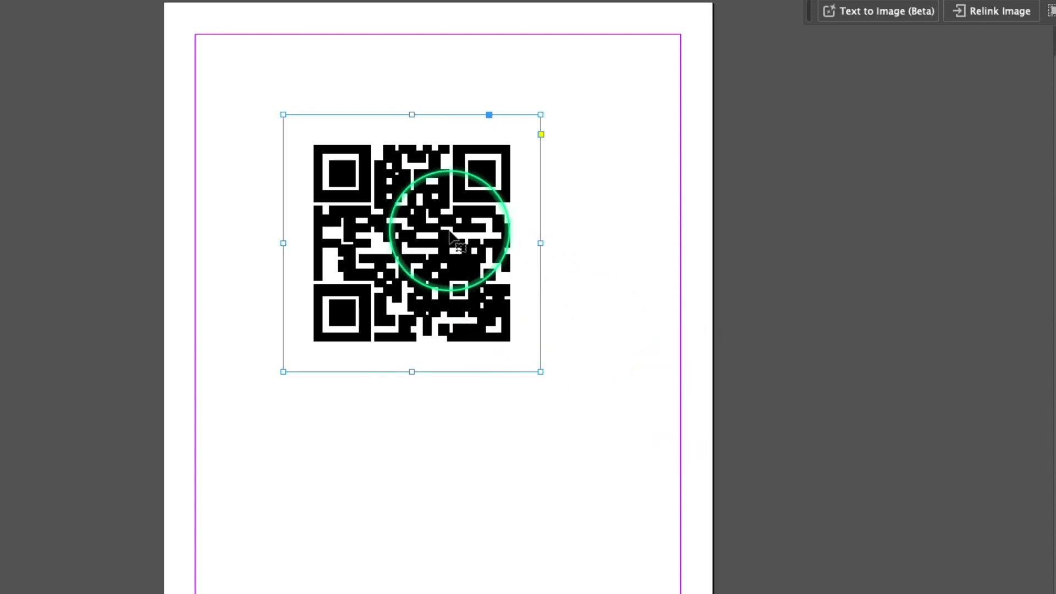
mouse_move(411, 242)
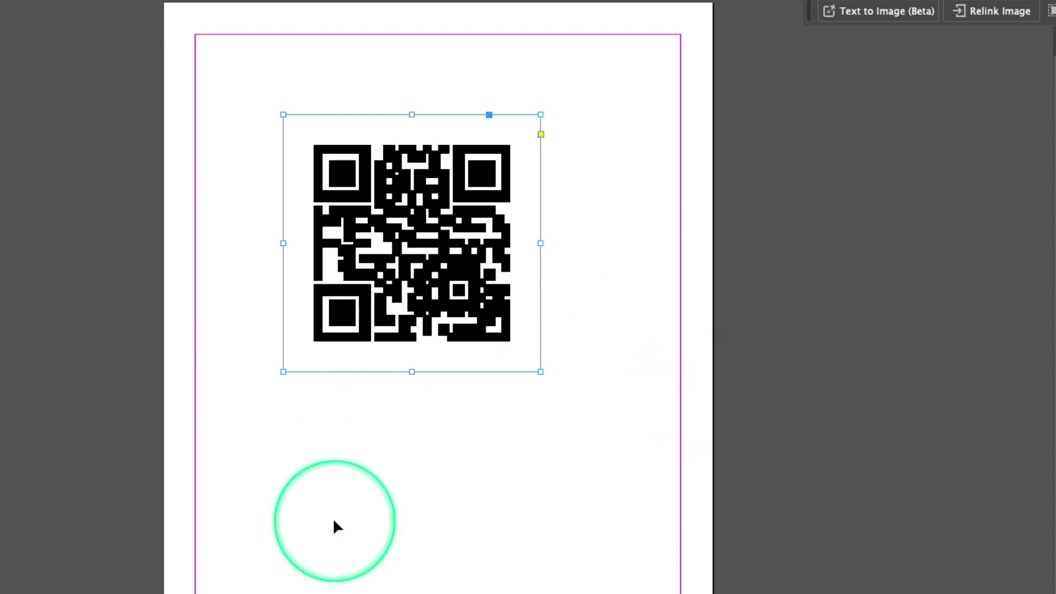
Step: Place the photo across the whole page and send it behind the QR code
click(332, 517)
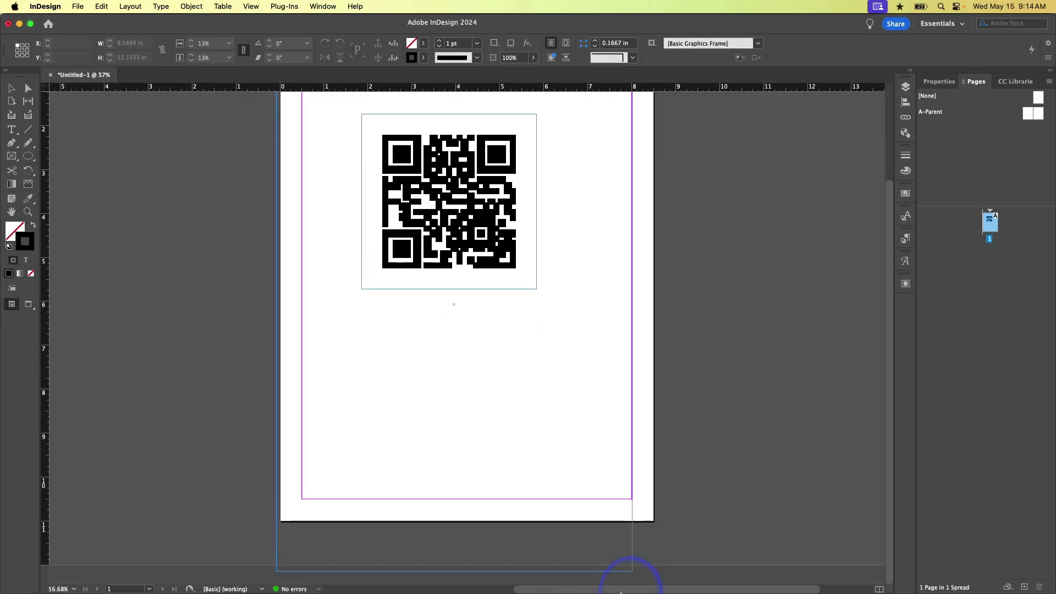
drag(621, 592, 652, 520)
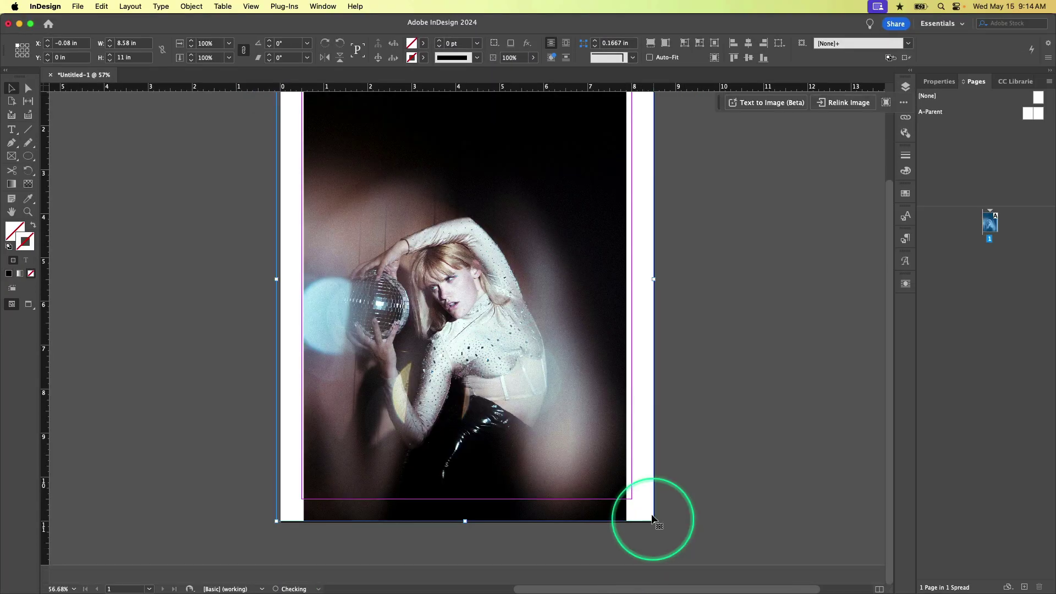
key(super+shift+bracketleft)
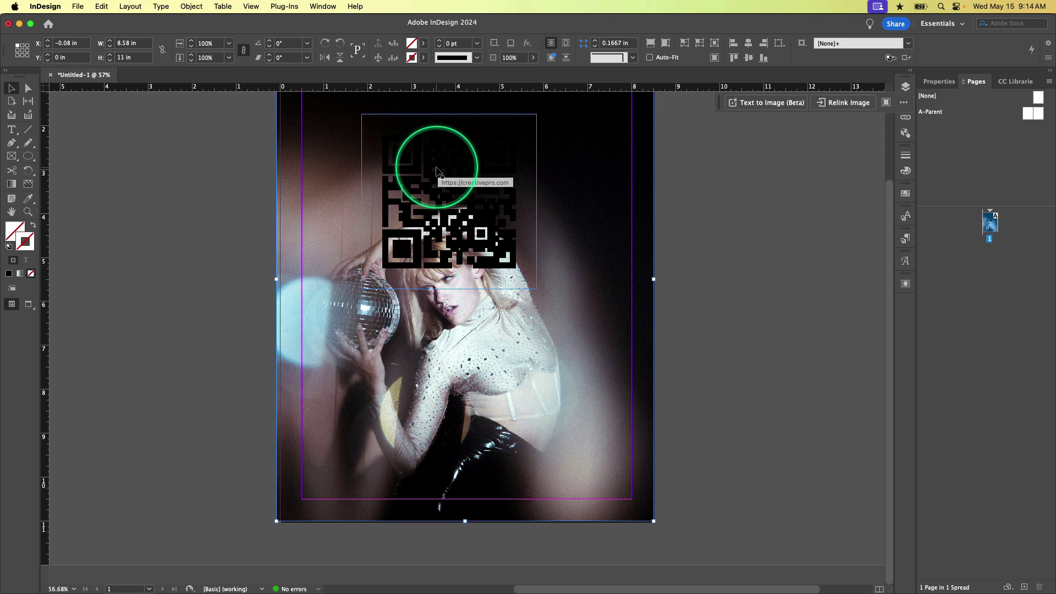
Step: Move the QR code toward the upper right and give it a white [Paper] fill
mouse_move(424, 160)
mouse_down()
mouse_move(506, 184)
mouse_move(495, 177)
mouse_move(516, 264)
mouse_up()
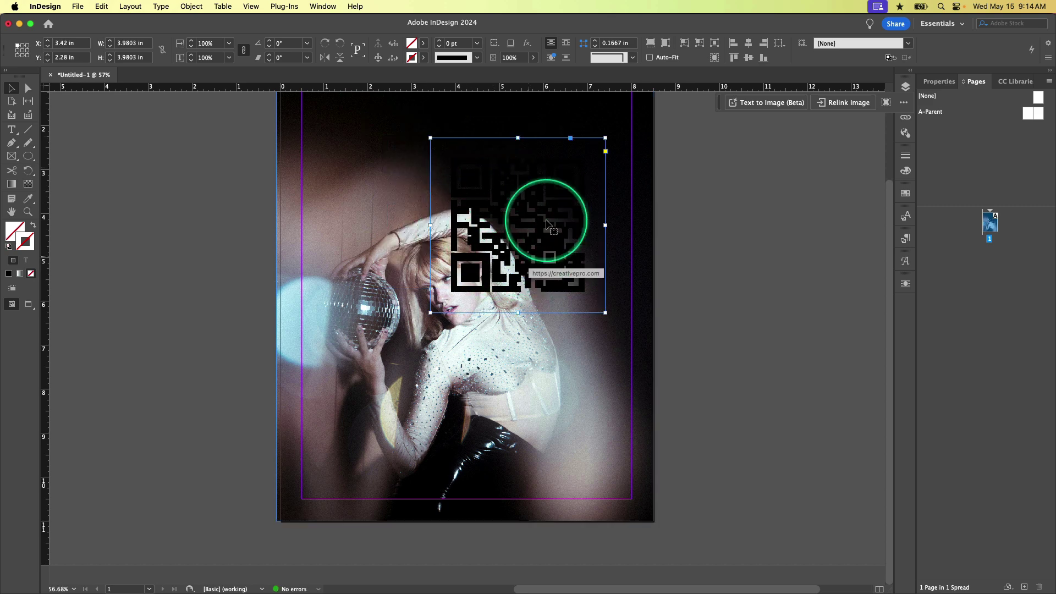
click(422, 46)
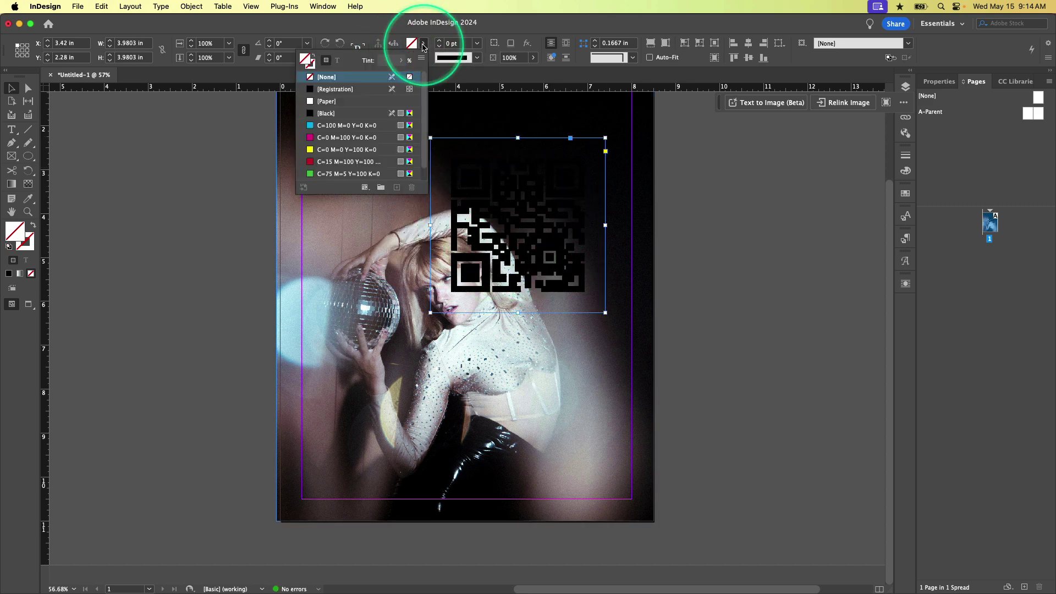
click(324, 101)
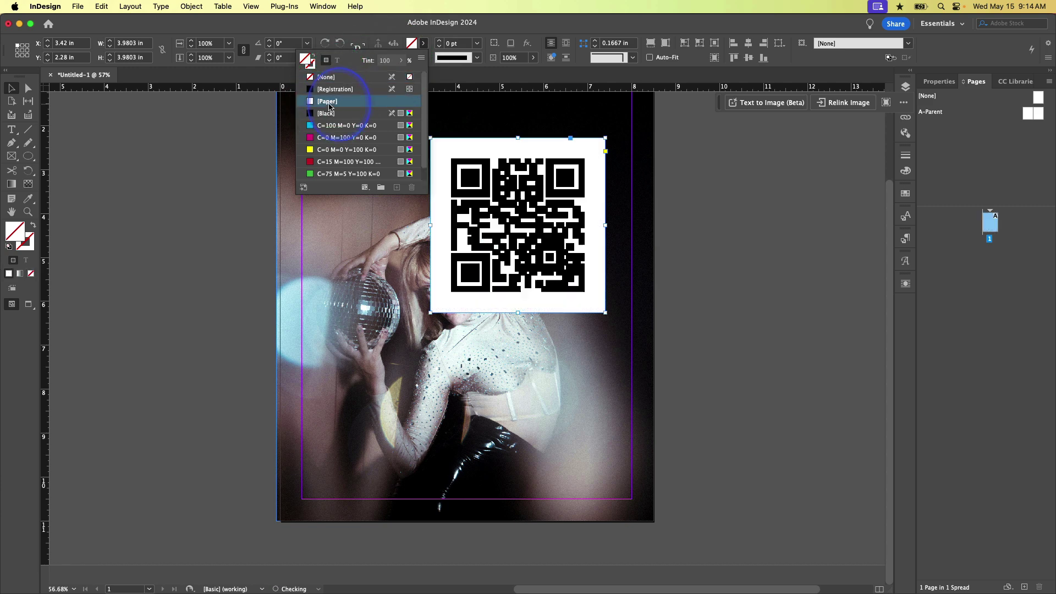
click(642, 224)
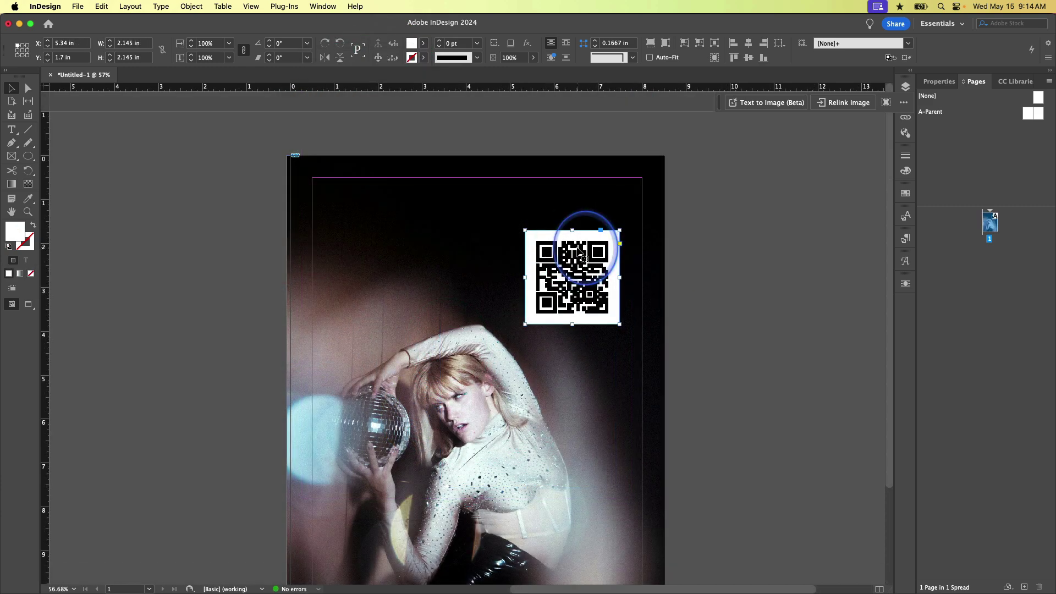
drag(579, 255, 571, 225)
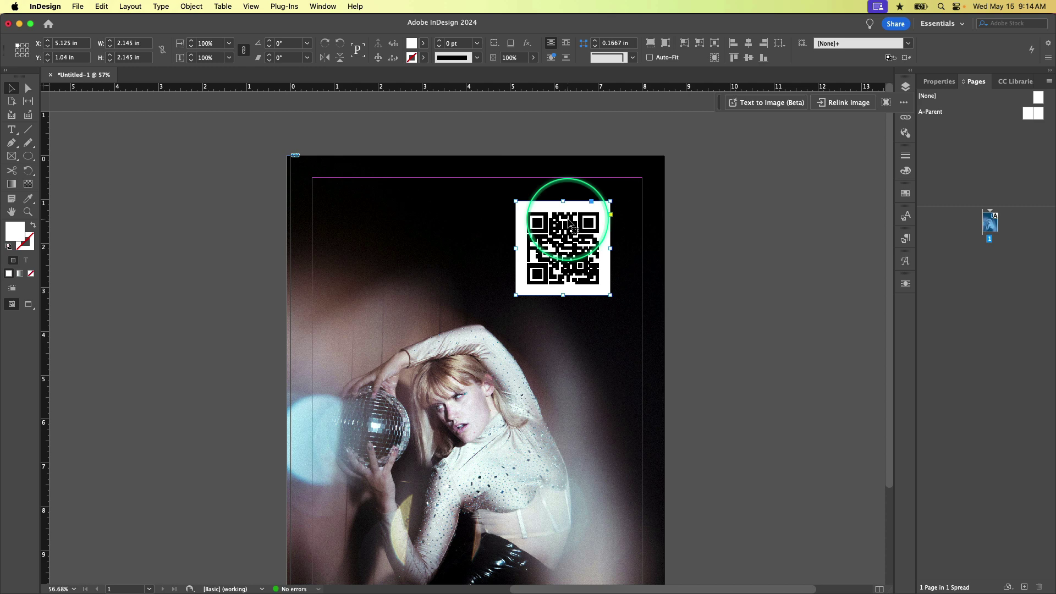
click(191, 8)
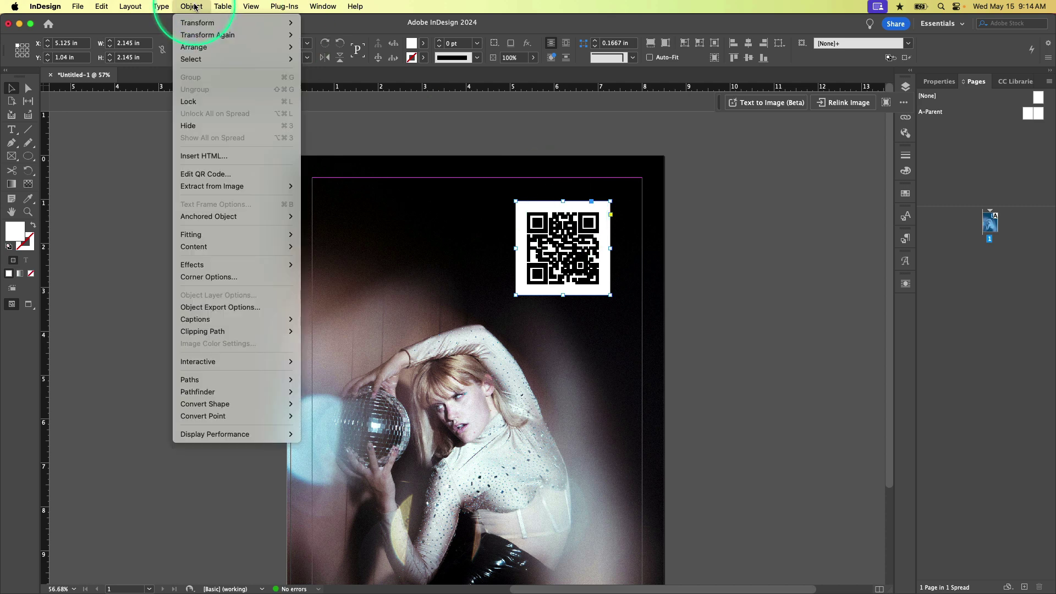
click(205, 174)
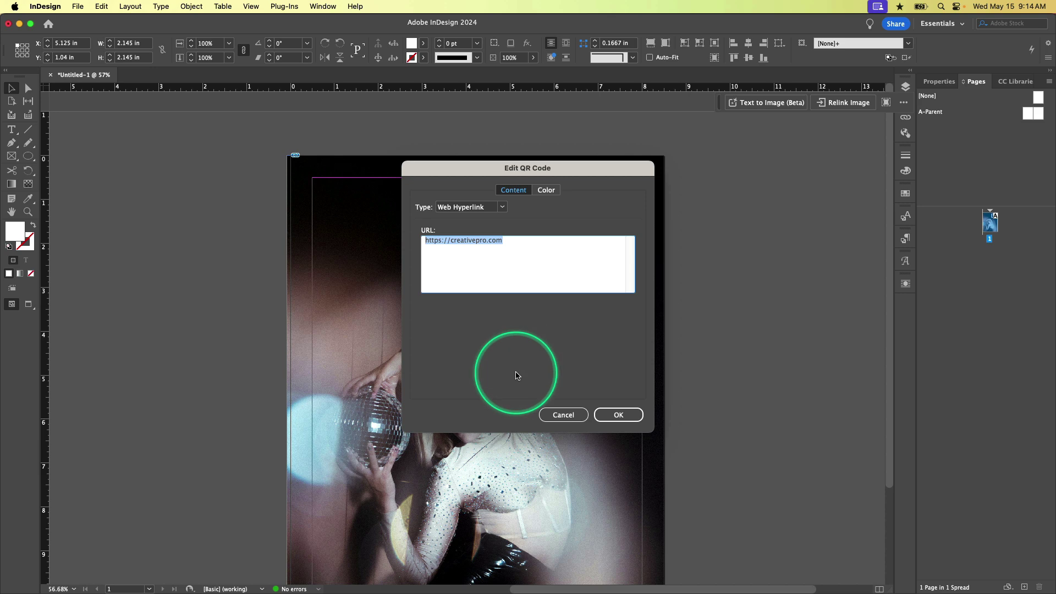
click(618, 415)
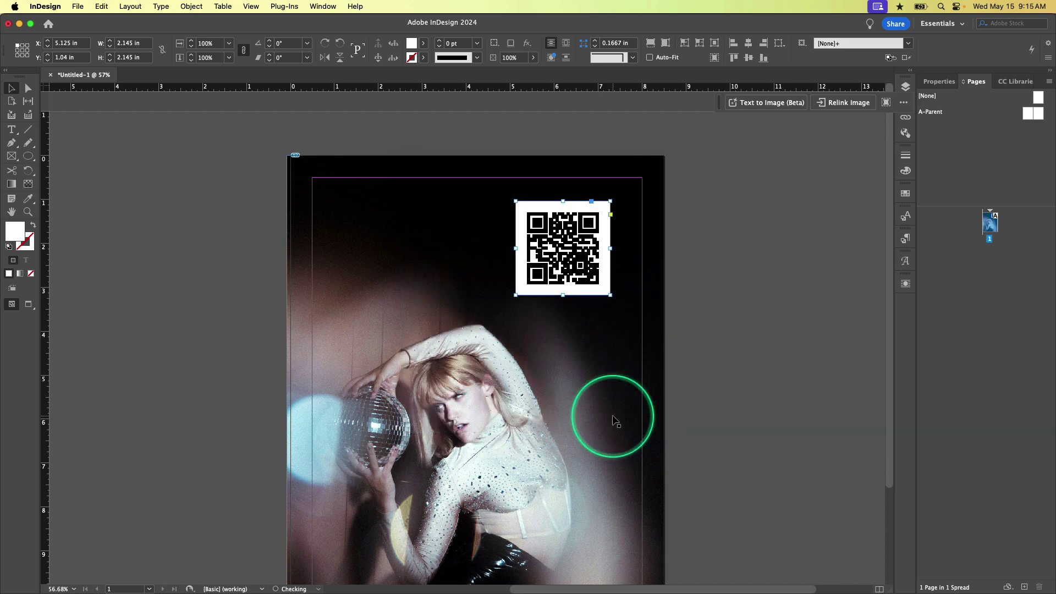
click(904, 193)
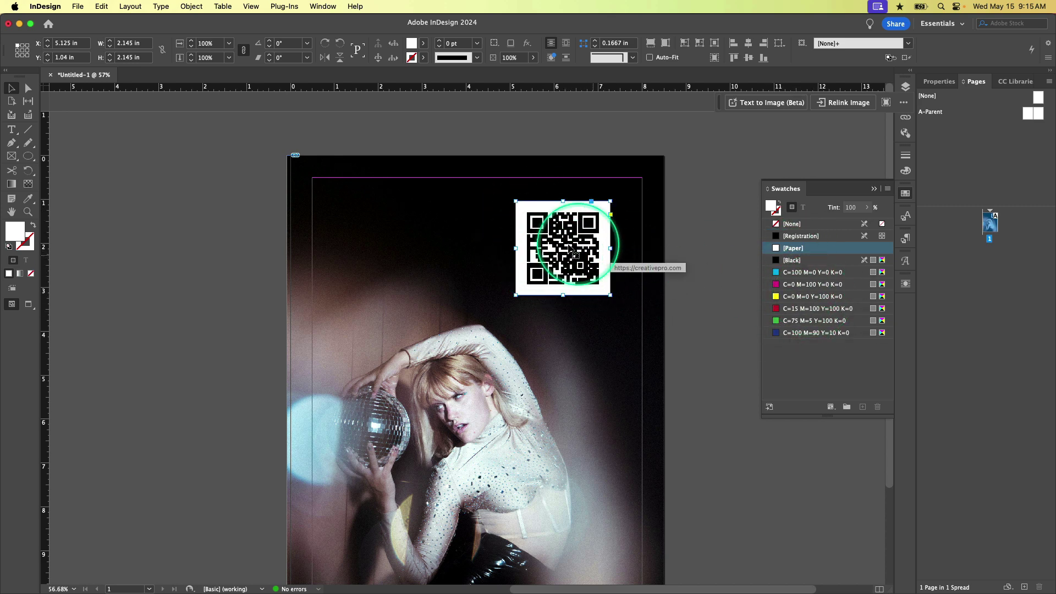
click(193, 8)
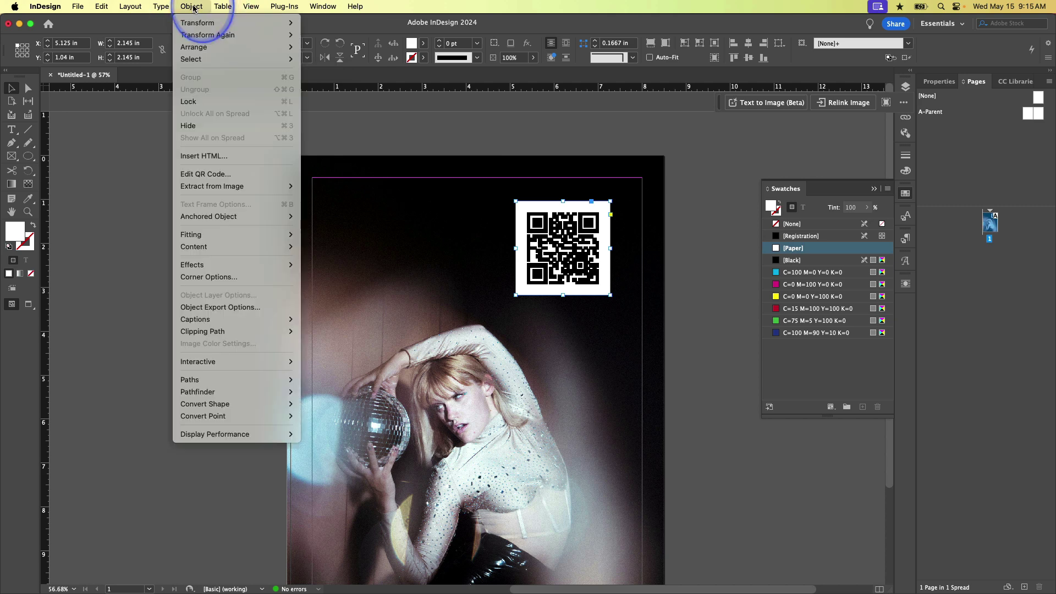
click(203, 174)
click(618, 414)
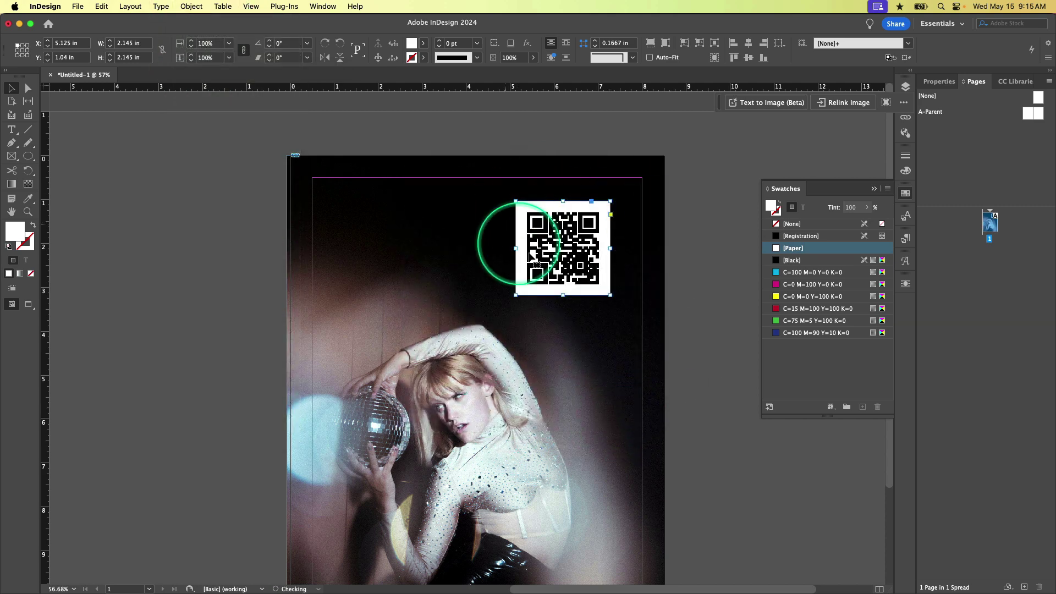
click(905, 192)
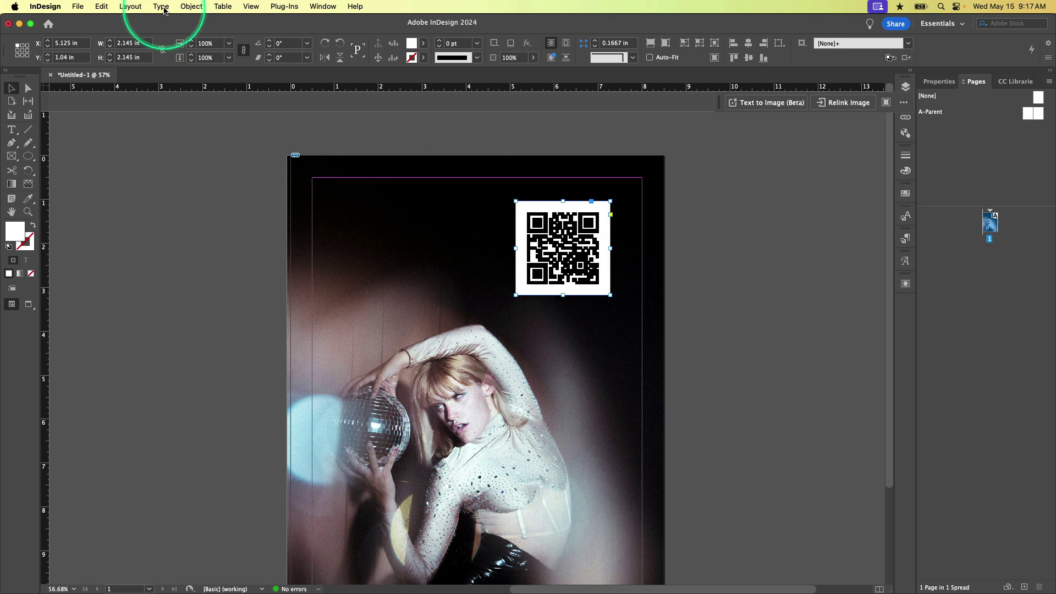
Step: Start a PNG export, keeping the default file name and location
click(81, 9)
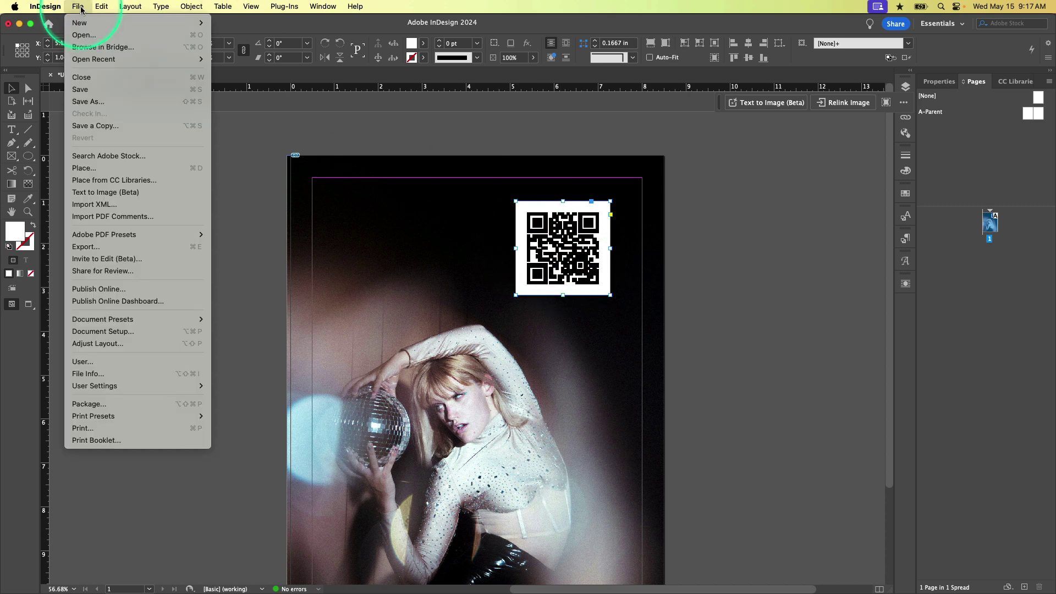
click(109, 247)
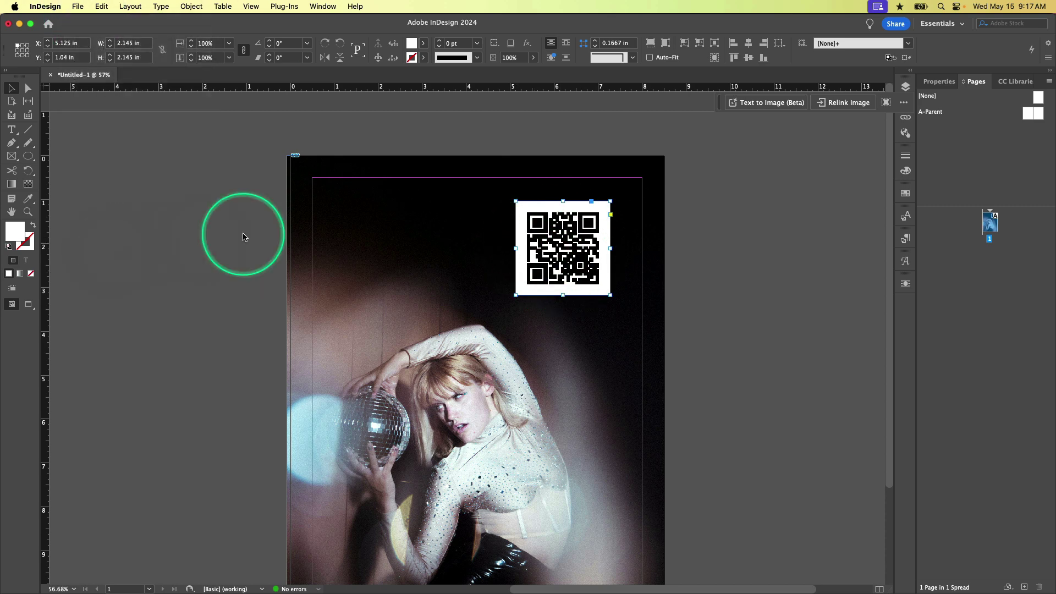
click(611, 303)
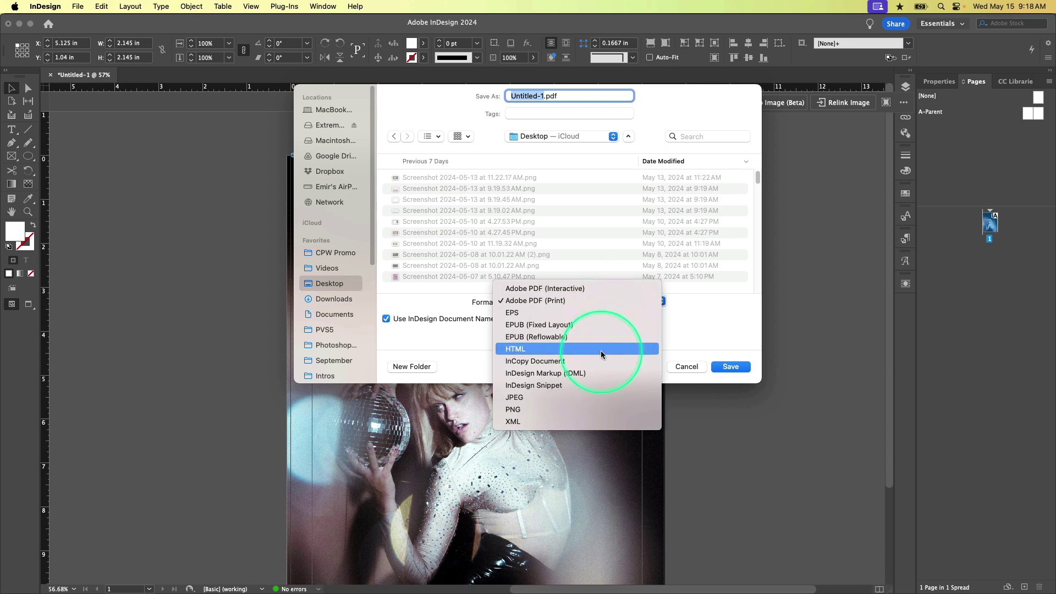
click(595, 410)
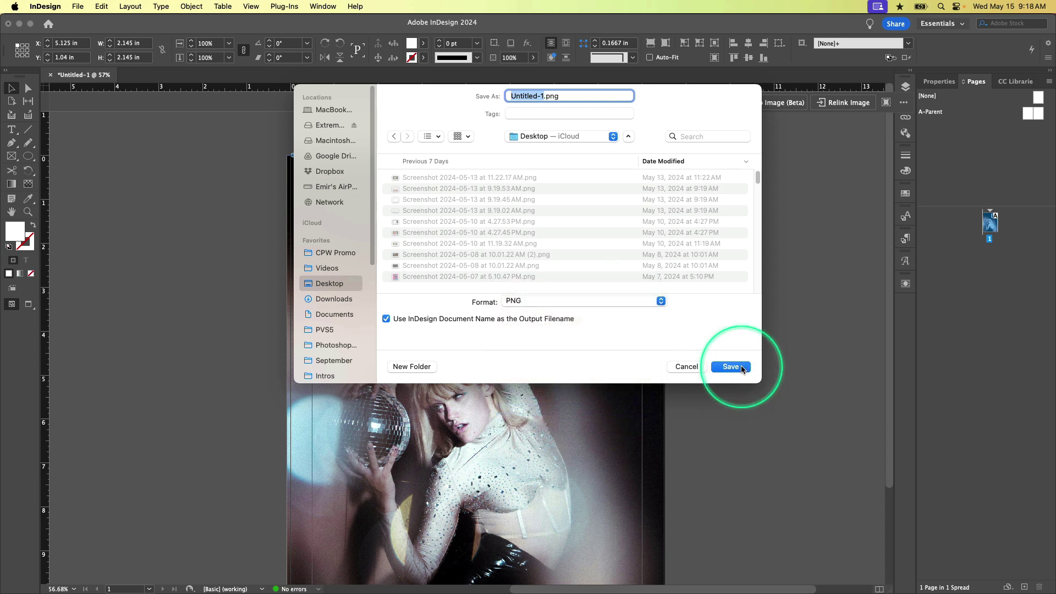
click(742, 368)
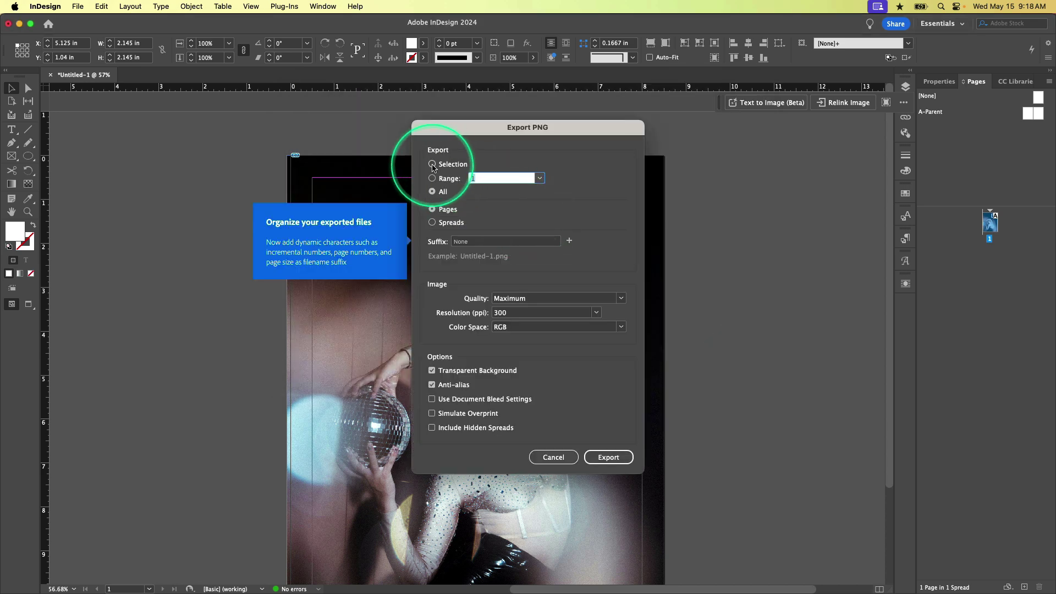
Step: Export only the selected QR code as Untitled-1.png and locate it on the Desktop
click(433, 165)
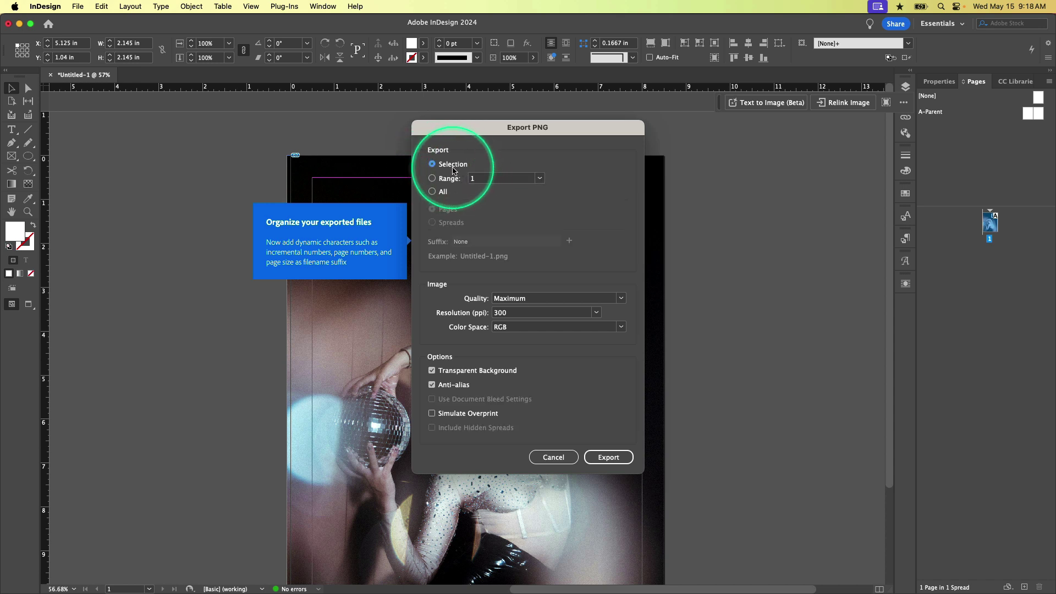
drag(471, 127, 769, 201)
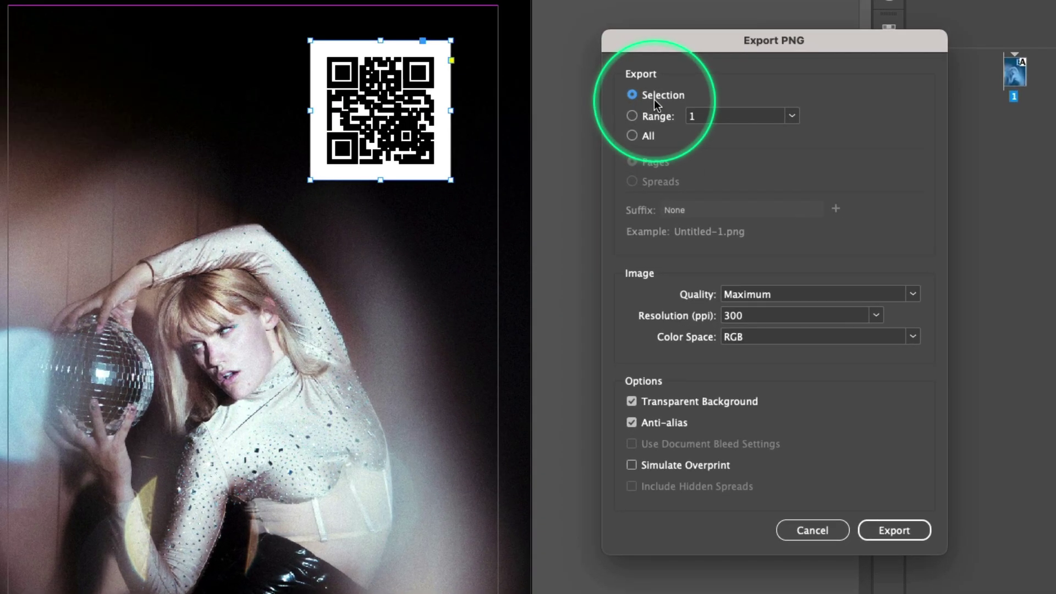
click(654, 99)
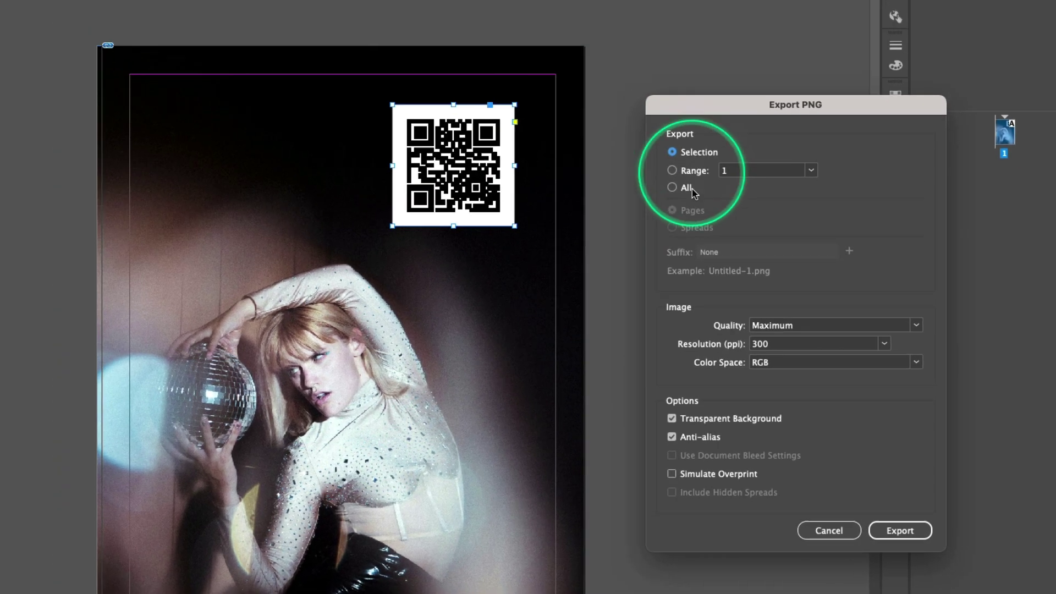
click(894, 530)
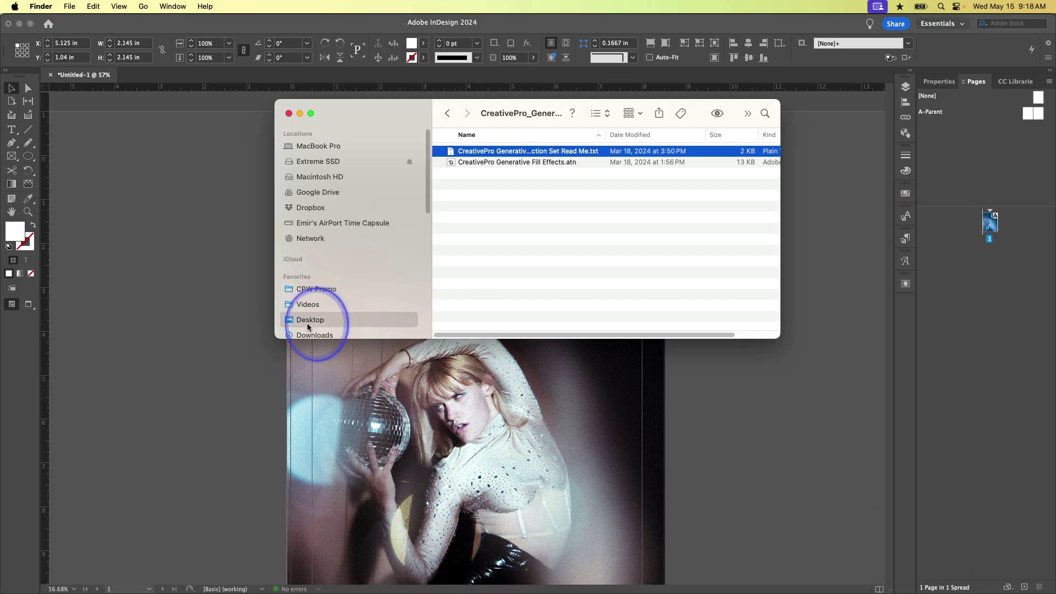
click(308, 327)
click(486, 153)
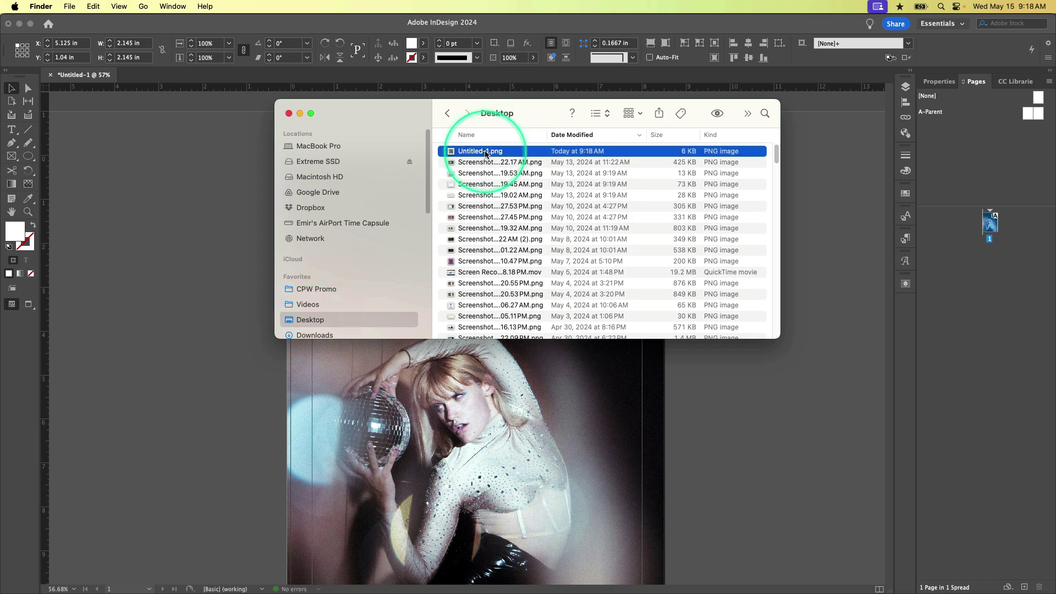